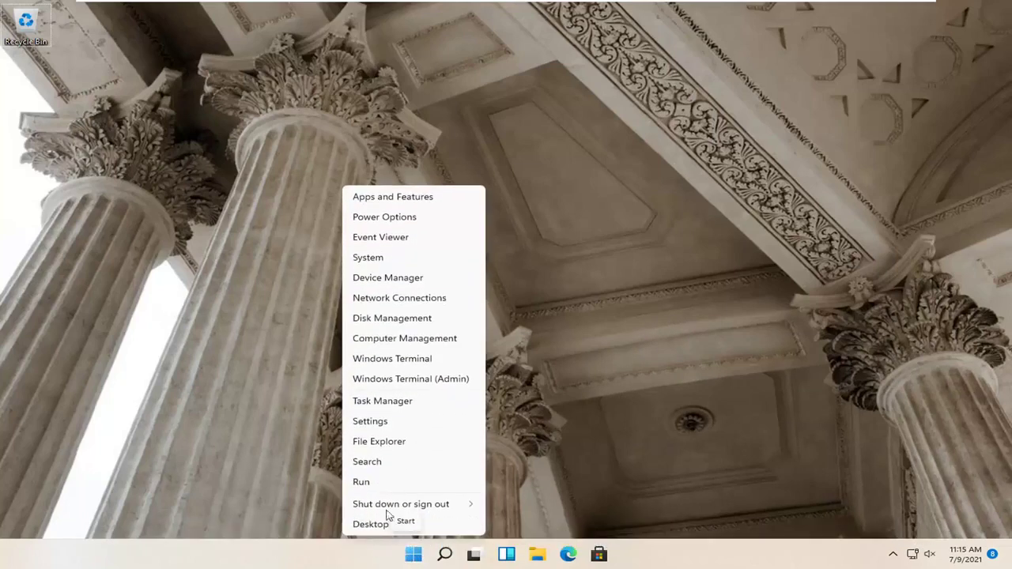
# Open Settings and go to System > Troubleshoot > Other troubleshooters, scrolling to Bluetooth.
pyautogui.click(372, 423)
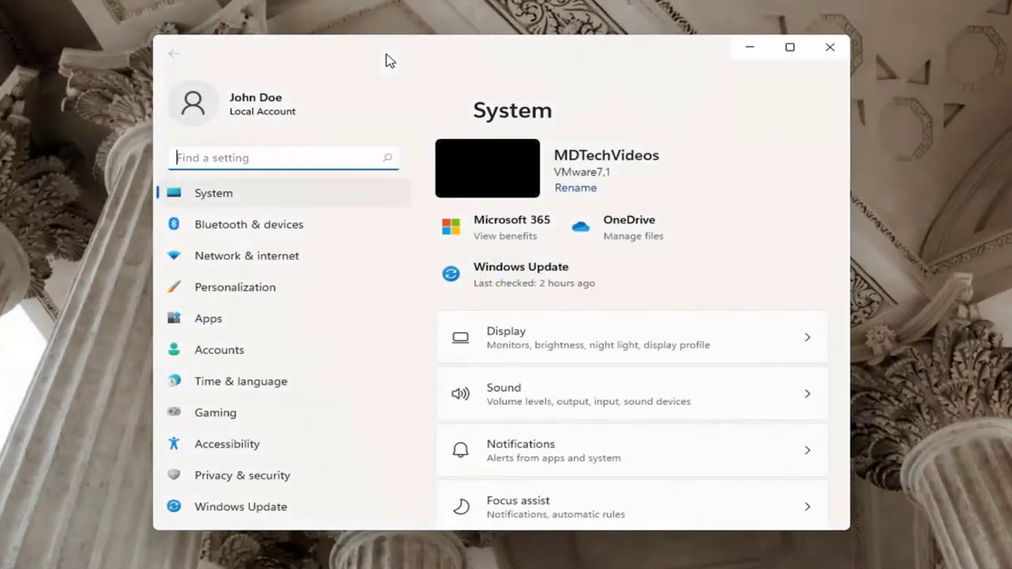
pyautogui.click(192, 203)
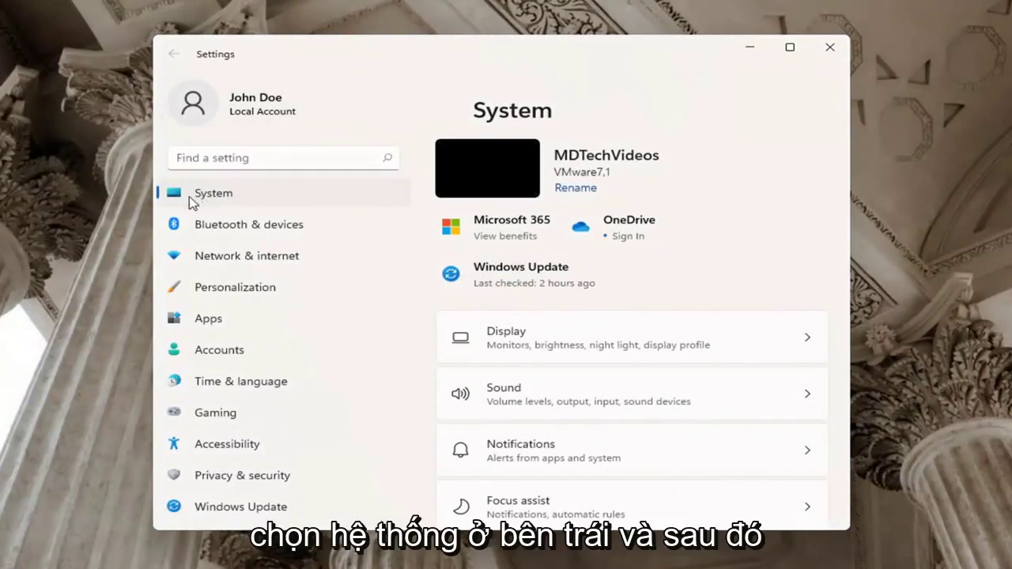
pyautogui.scroll(-5, 506, 395)
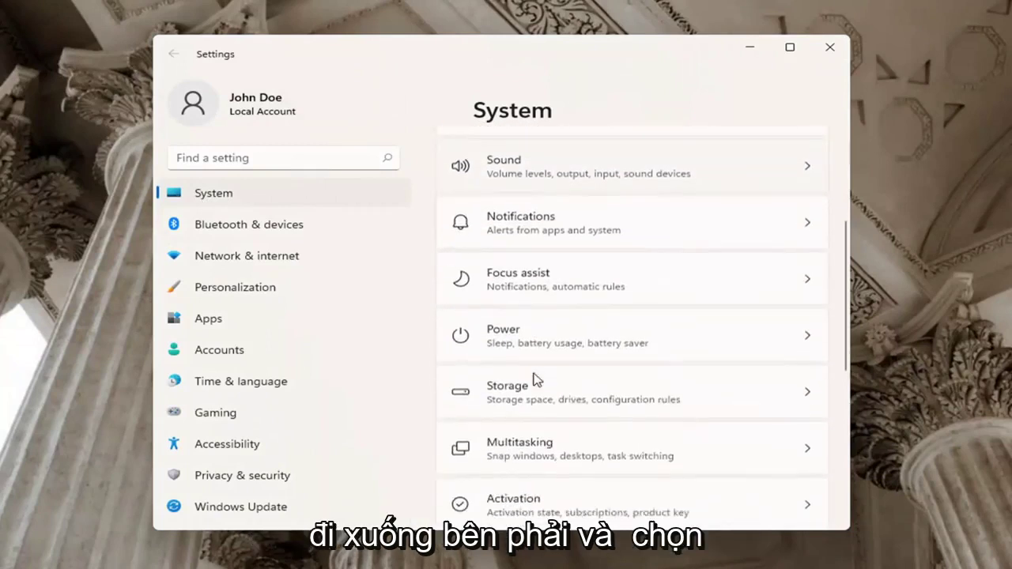
pyautogui.click(521, 430)
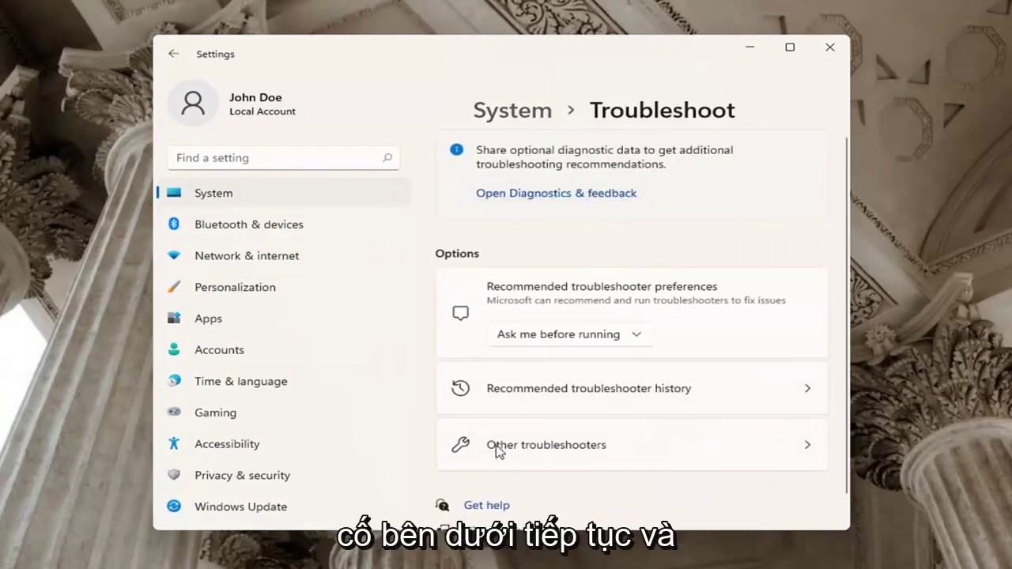
pyautogui.click(559, 449)
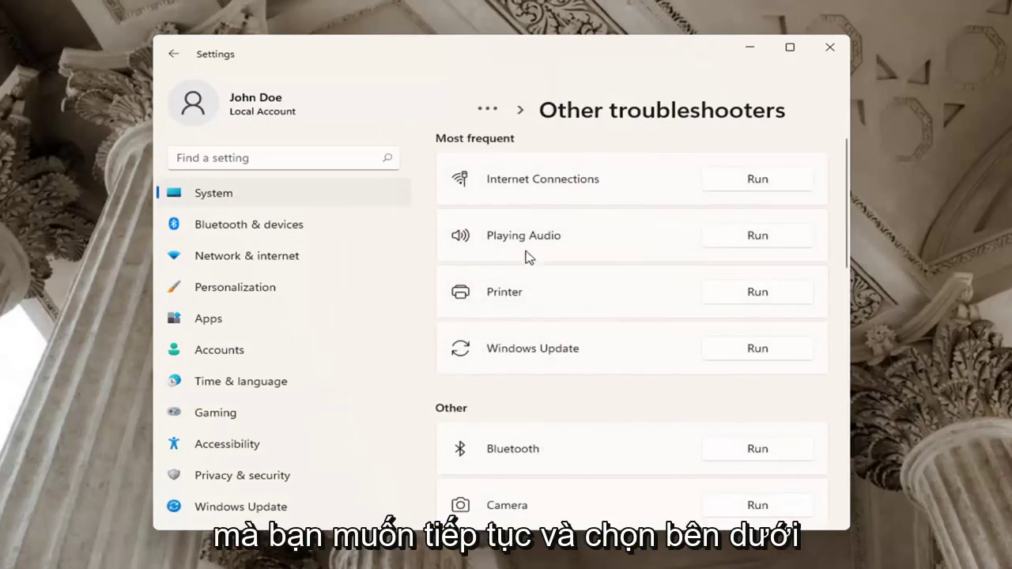
pyautogui.scroll(-1, 511, 399)
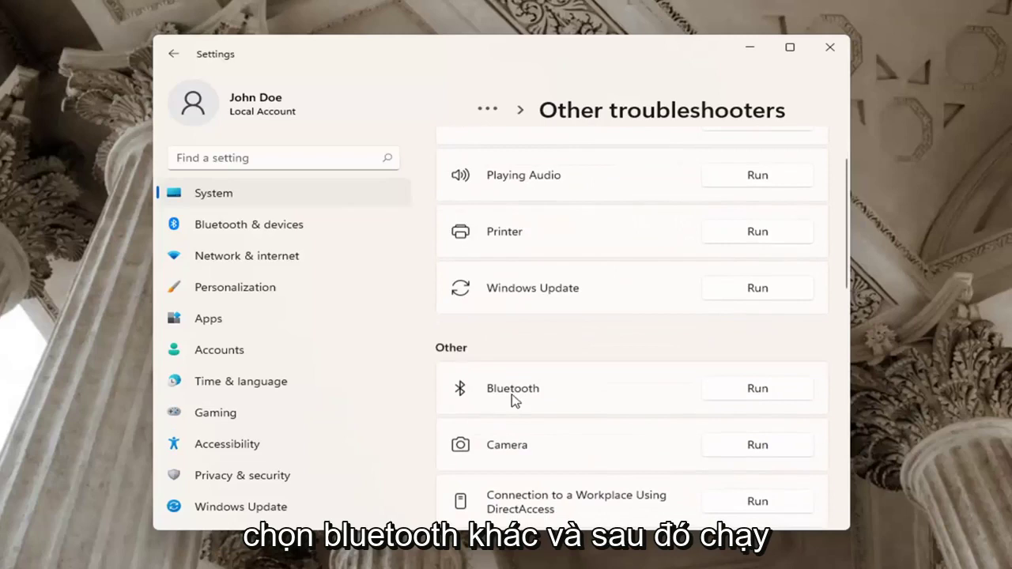
# Run the Bluetooth troubleshooter and continue past the 'Device does not have Bluetooth' finding.
pyautogui.click(751, 392)
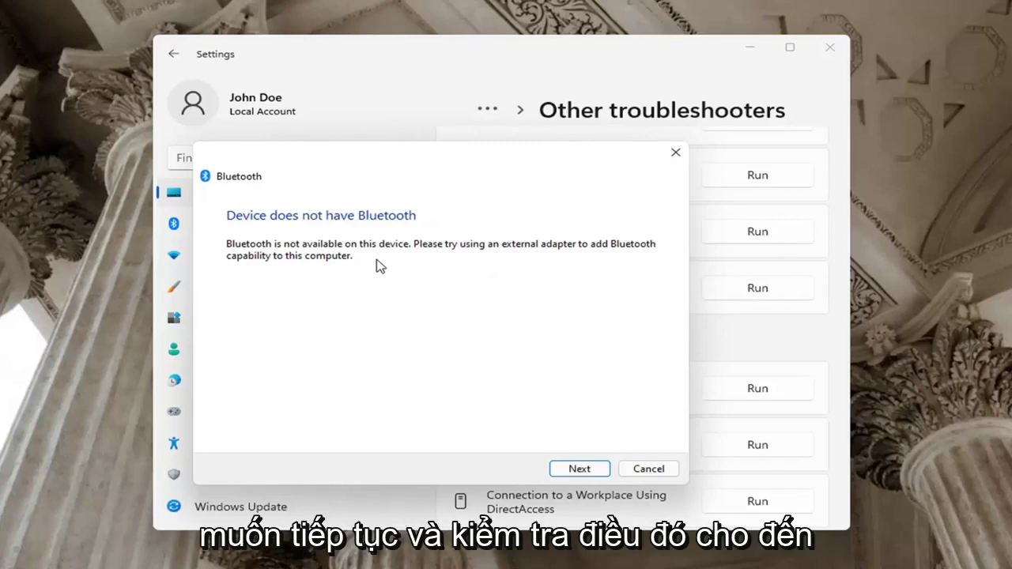
pyautogui.click(582, 471)
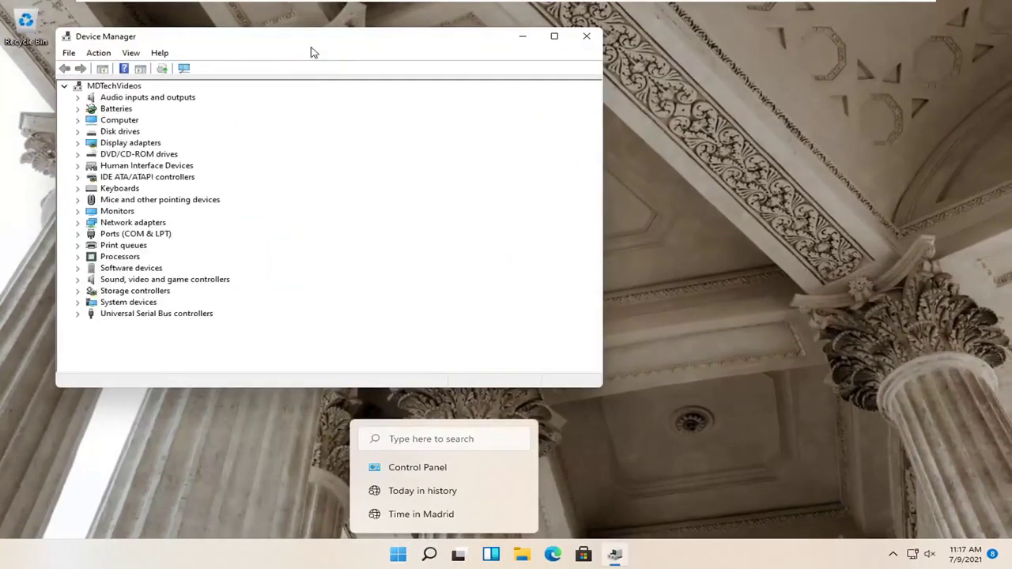
# In Device Manager, inspect Microsoft AC Adapter under Batteries, then collapse Batteries again.
pyautogui.moveTo(311, 50); pyautogui.dragTo(481, 50)
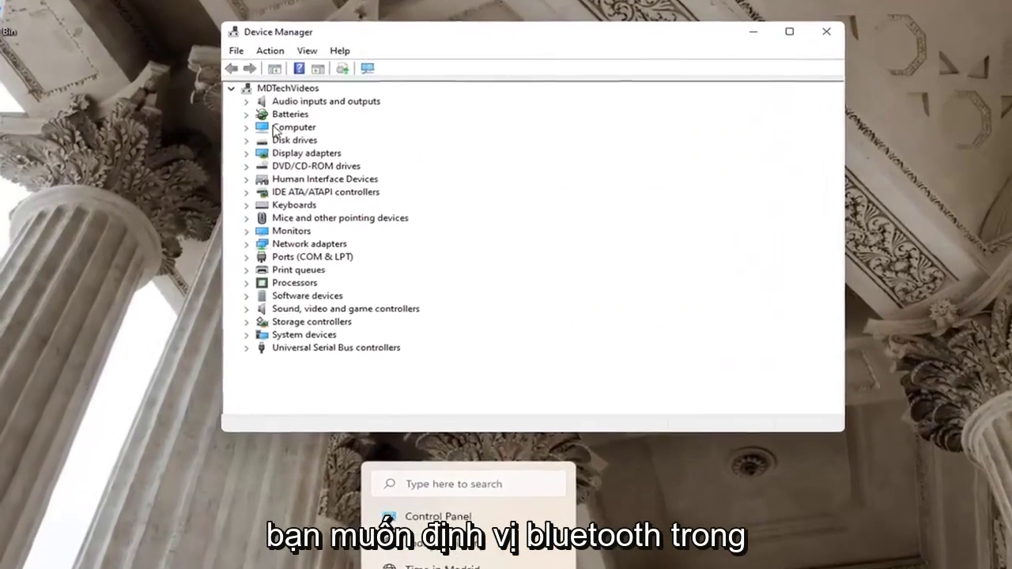
pyautogui.doubleClick(285, 114)
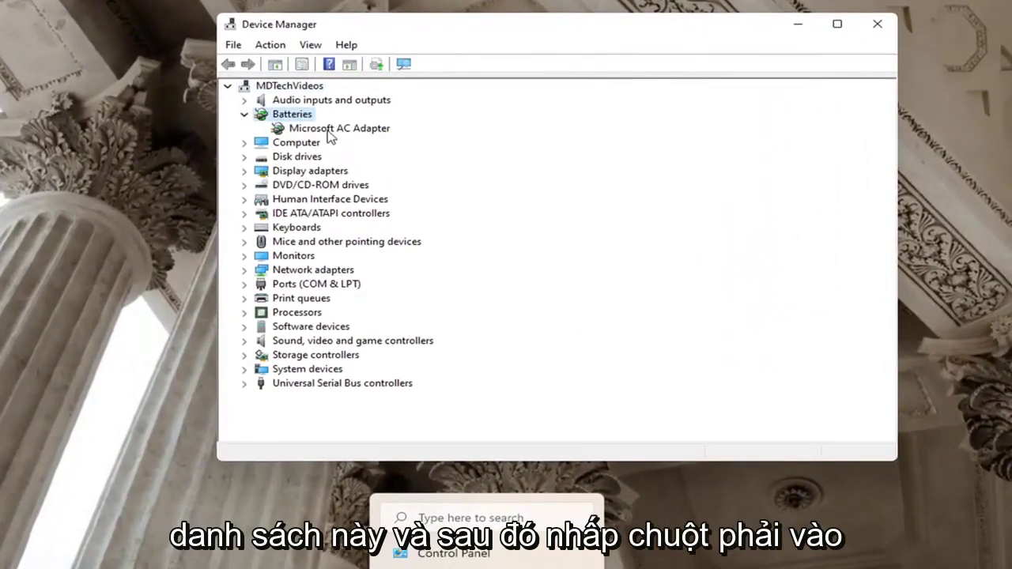
pyautogui.click(316, 129)
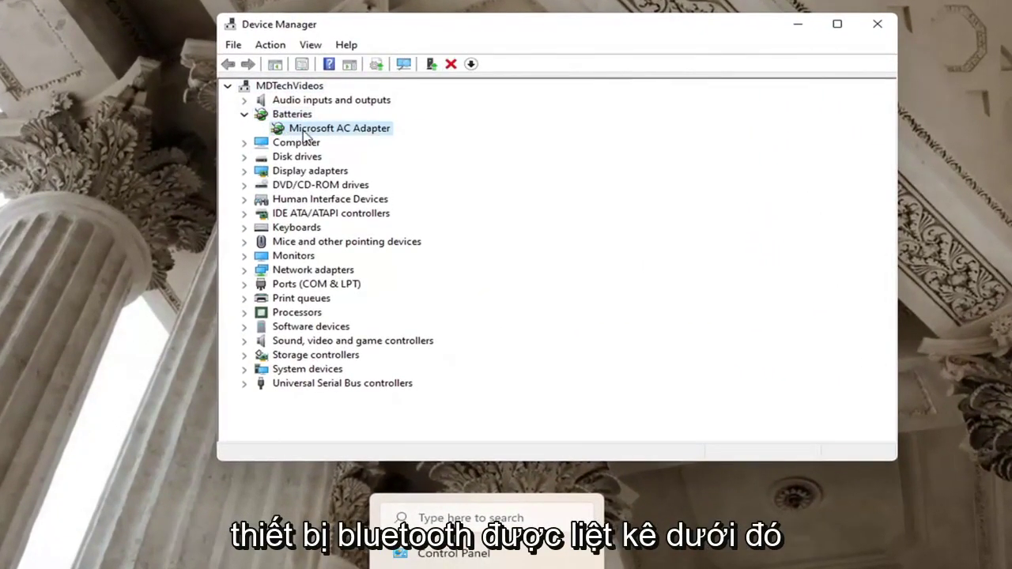
pyautogui.rightClick(305, 135)
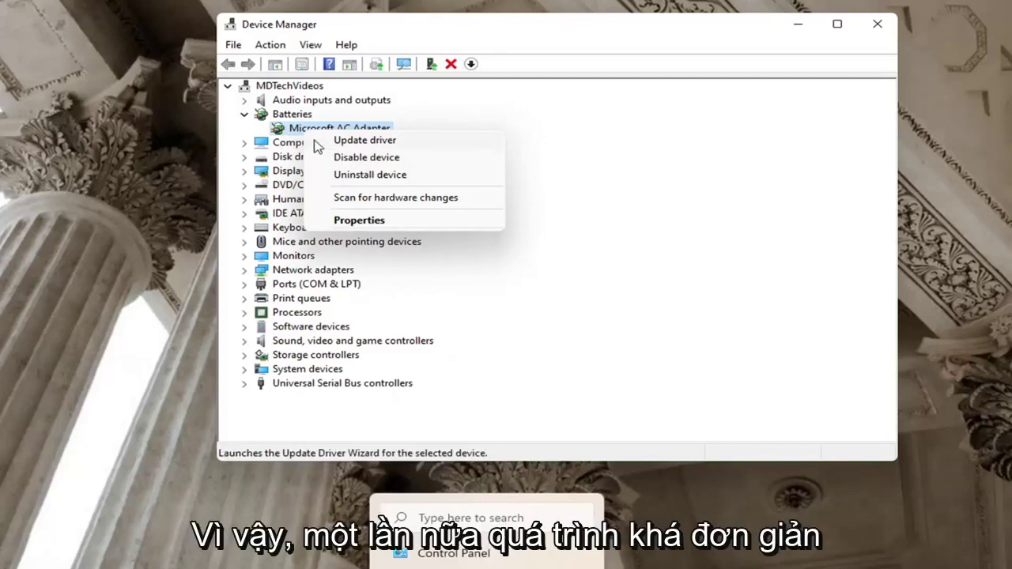
pyautogui.click(292, 130)
pyautogui.click(245, 116)
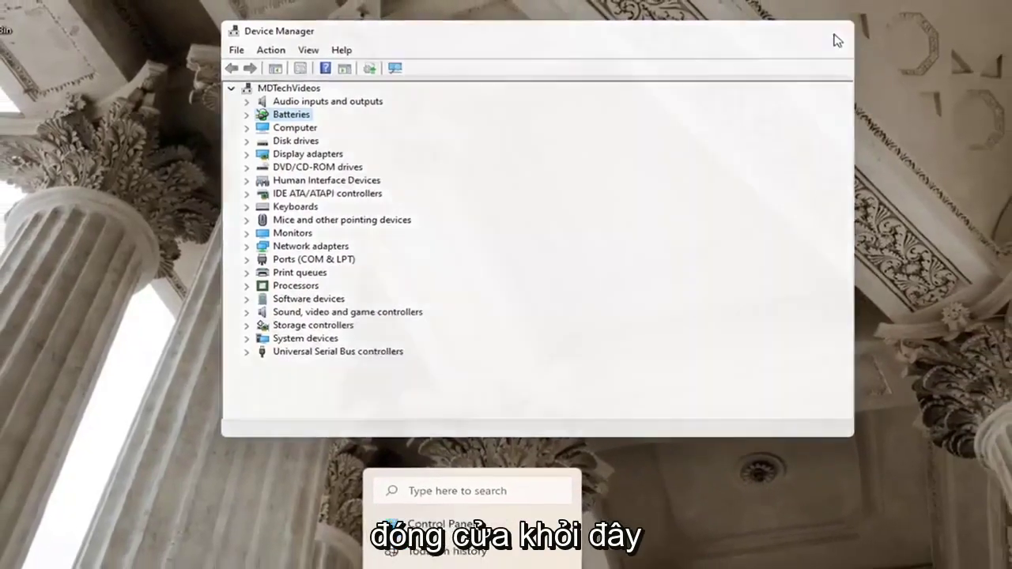
# Close Device Manager and reopen the Settings app from the Start button.
pyautogui.click(876, 23)
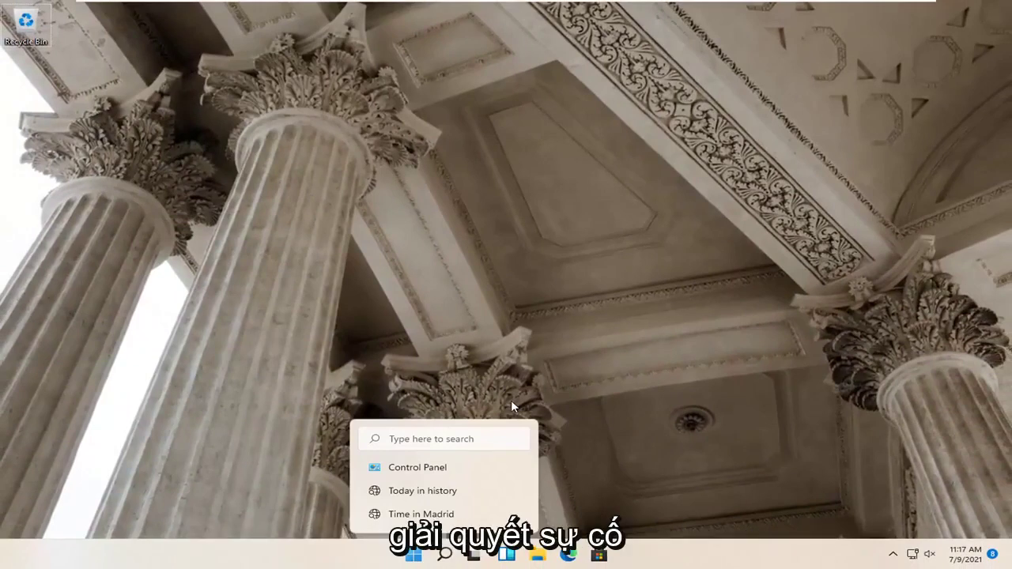
pyautogui.click(415, 558)
pyautogui.click(416, 558)
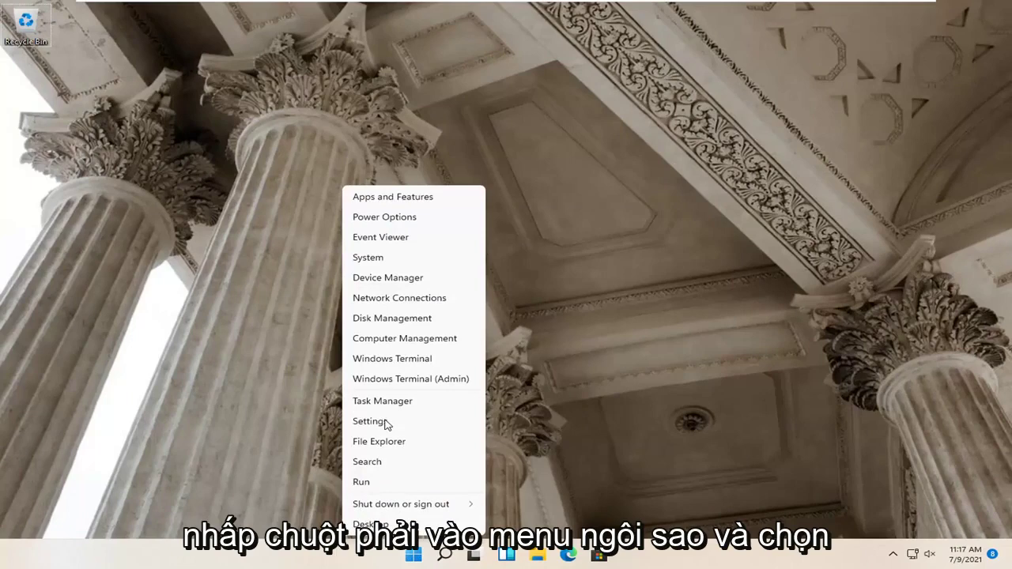
pyautogui.click(375, 420)
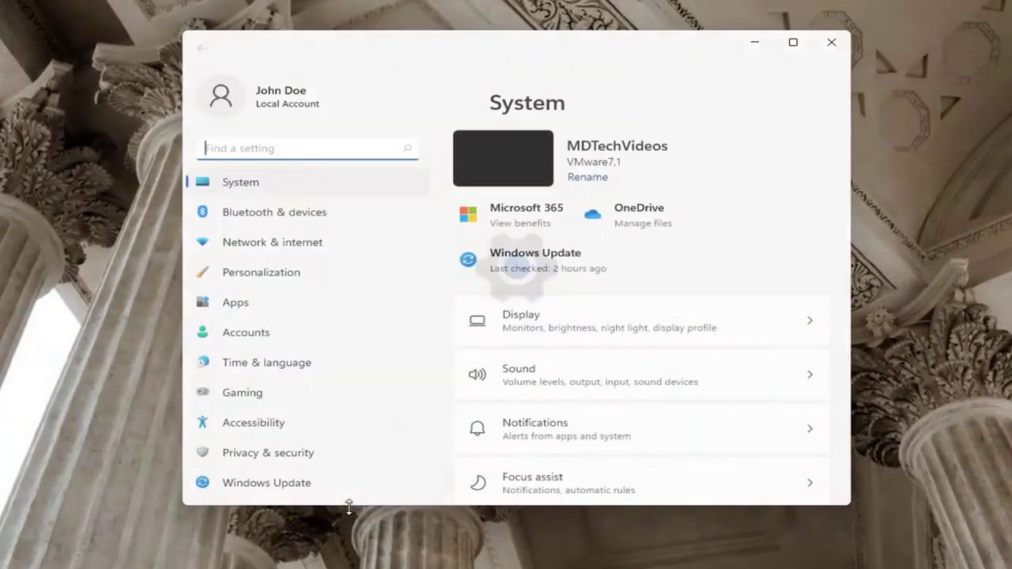
# In Bluetooth & devices, use Add device and choose Bluetooth to attempt a connection.
pyautogui.click(251, 213)
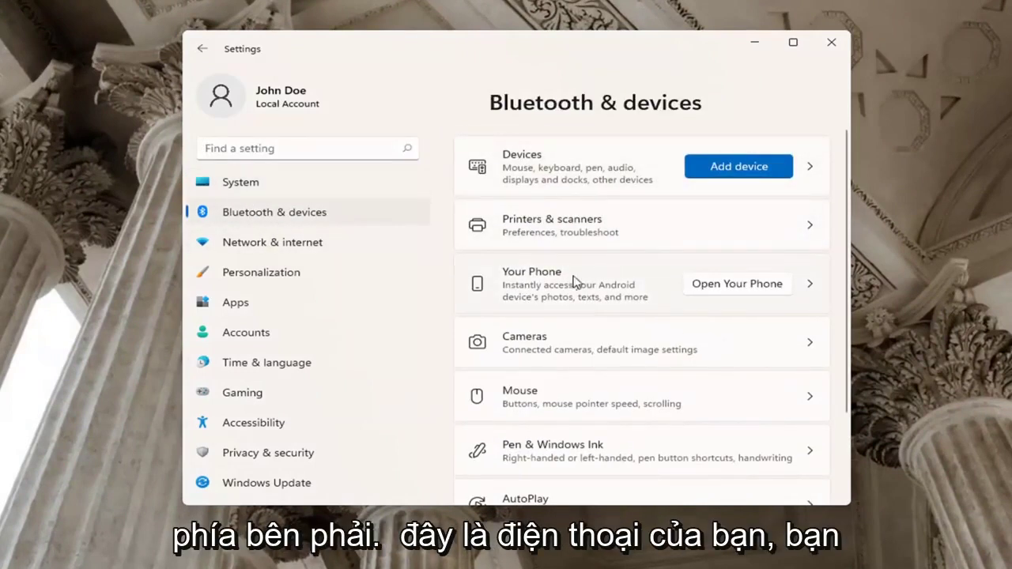
pyautogui.scroll(-1, 608, 291)
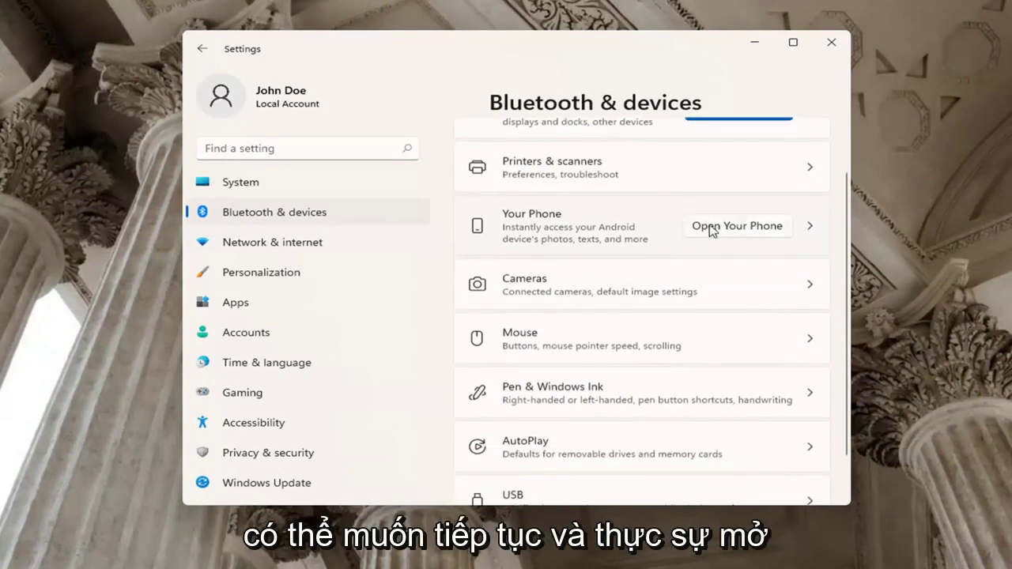
pyautogui.scroll(-1, 711, 230)
pyautogui.scroll(2, 718, 269)
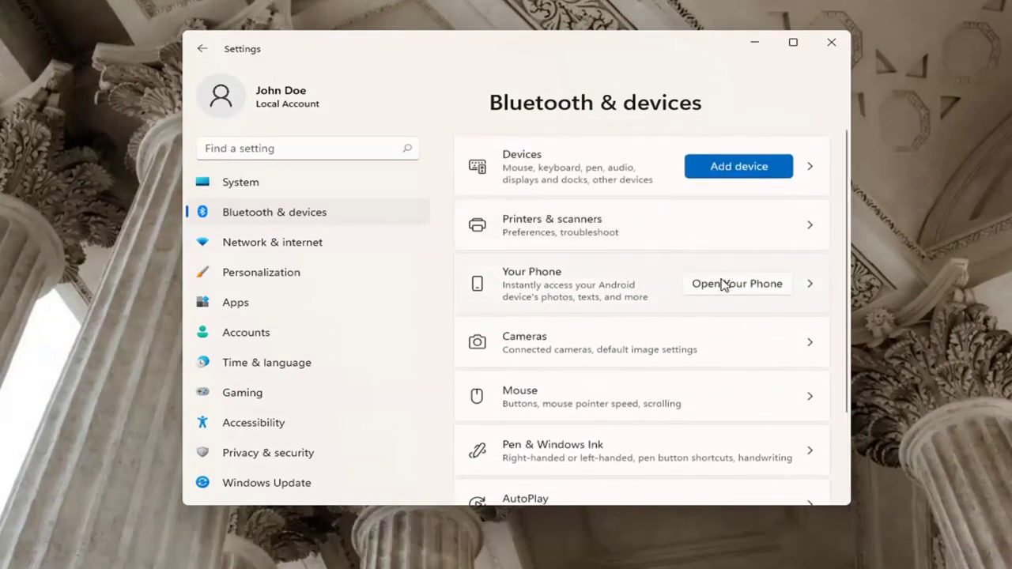
pyautogui.click(723, 167)
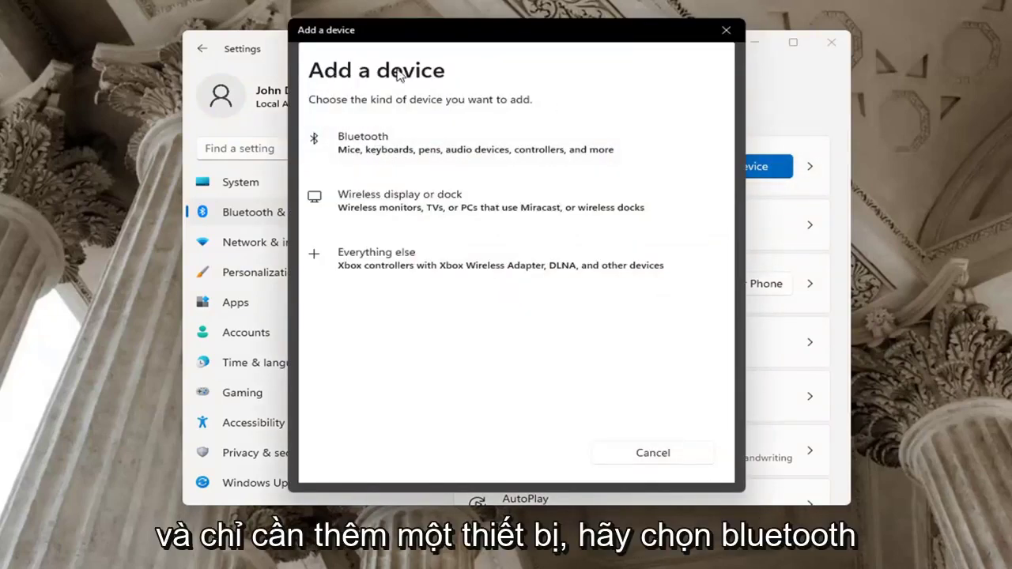
pyautogui.click(410, 156)
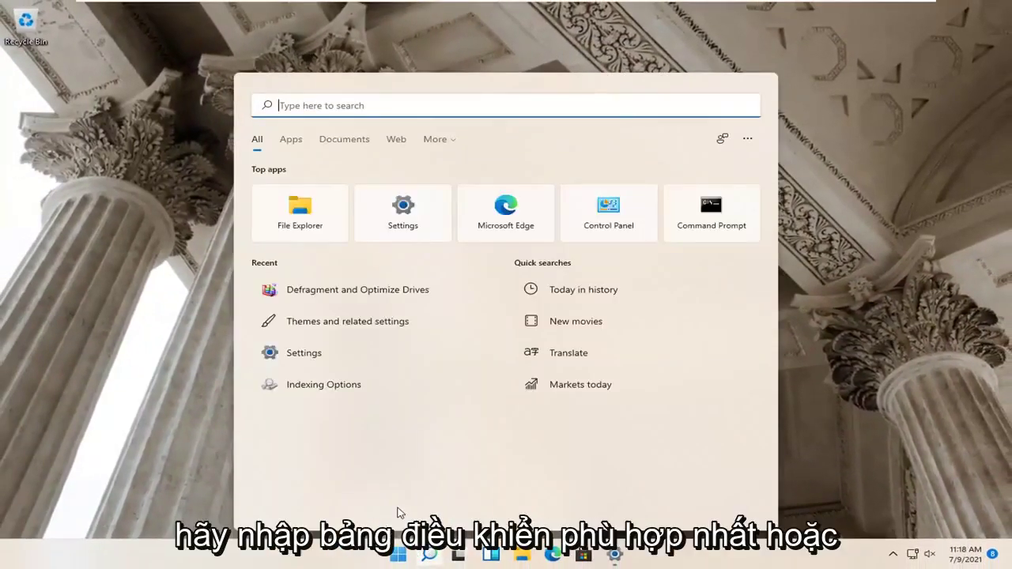
# Open Control Panel, set View by to Category, and go to Network and Internet > Network and Sharing Center.
pyautogui.write('control panel')
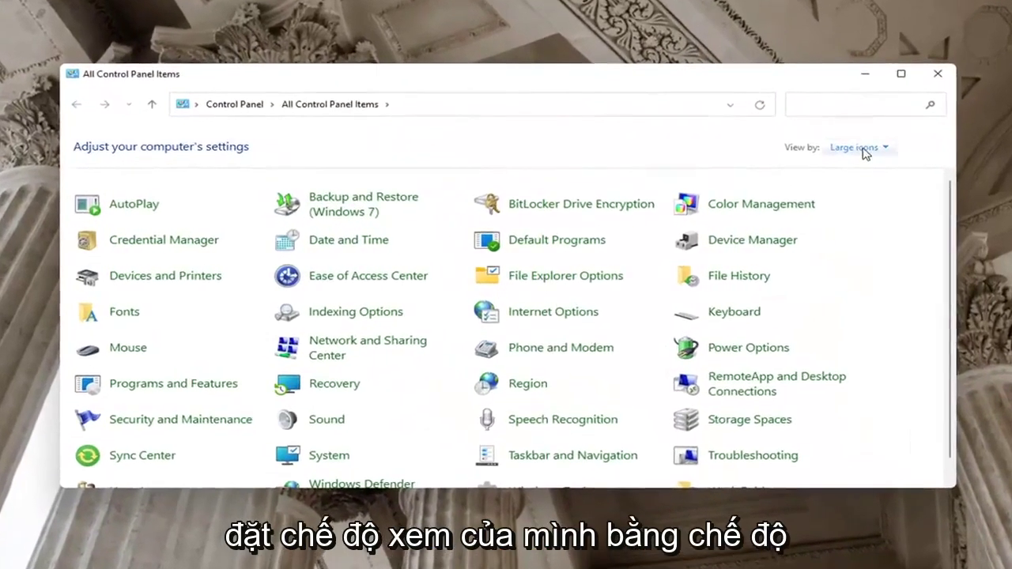
pyautogui.click(862, 150)
pyautogui.click(861, 164)
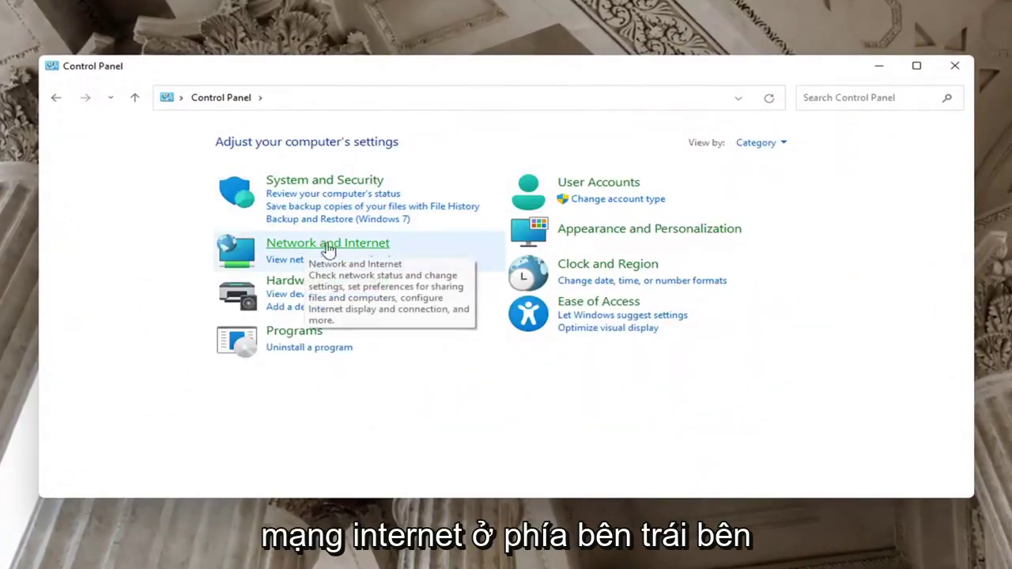
pyautogui.click(364, 246)
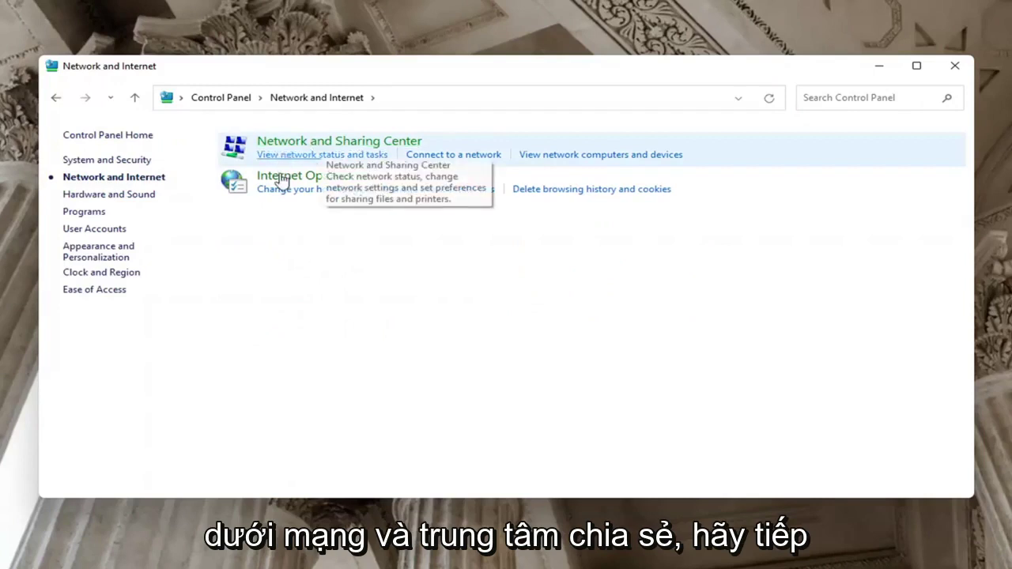
pyautogui.click(376, 141)
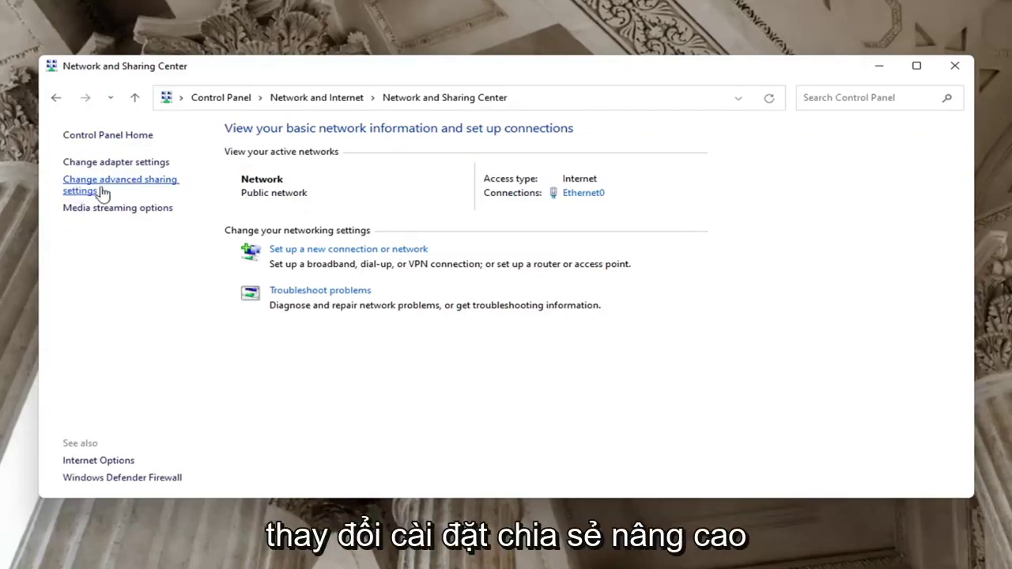
# In Advanced sharing settings, turn on file and printer sharing for the Private profile and save.
pyautogui.click(100, 186)
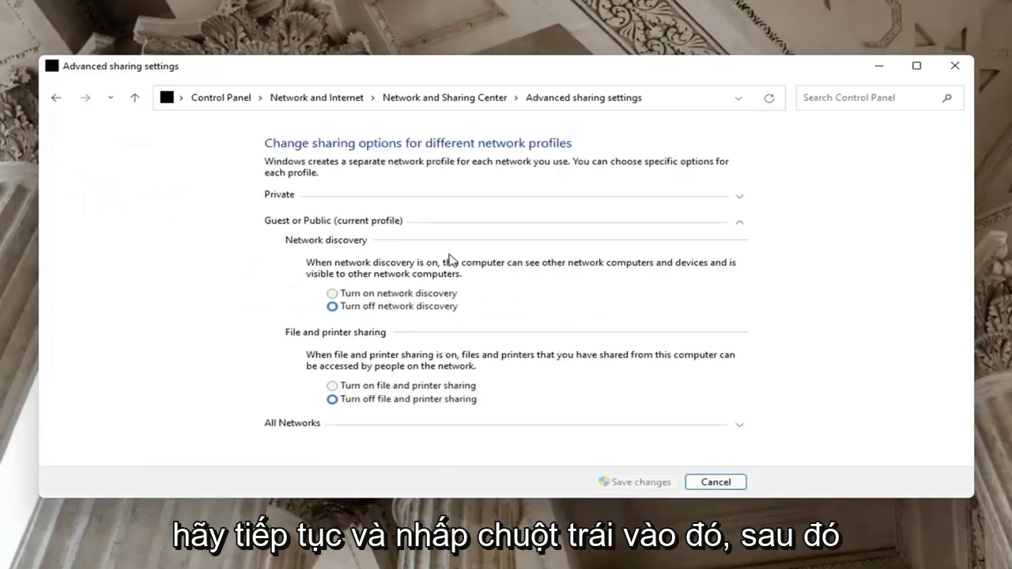
pyautogui.click(332, 294)
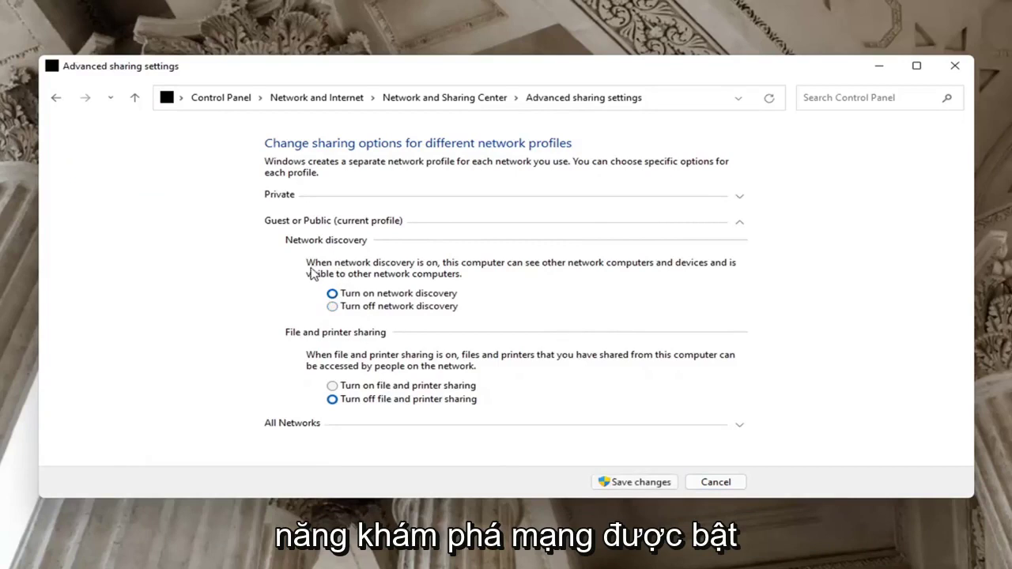
pyautogui.click(332, 307)
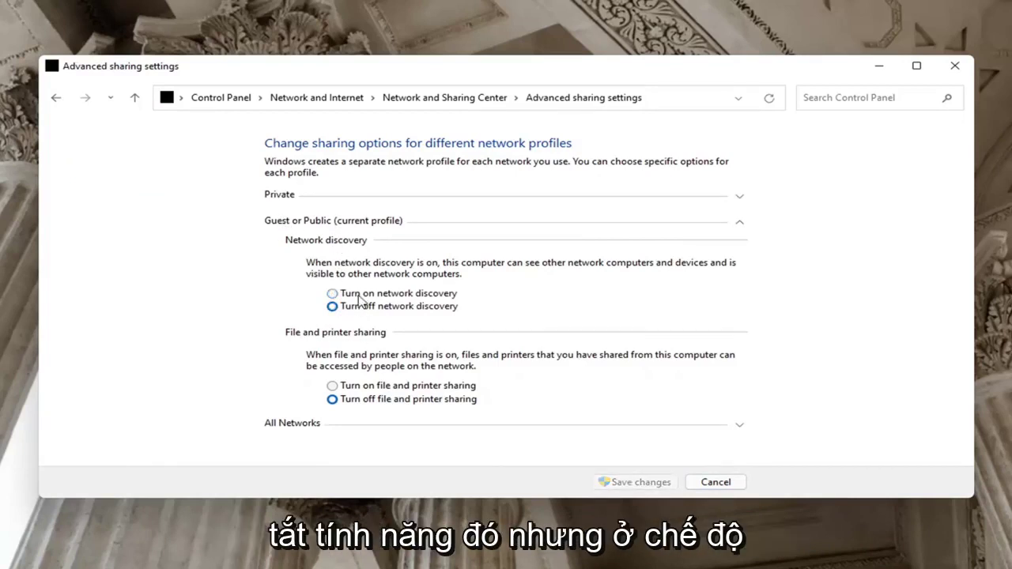
pyautogui.click(338, 198)
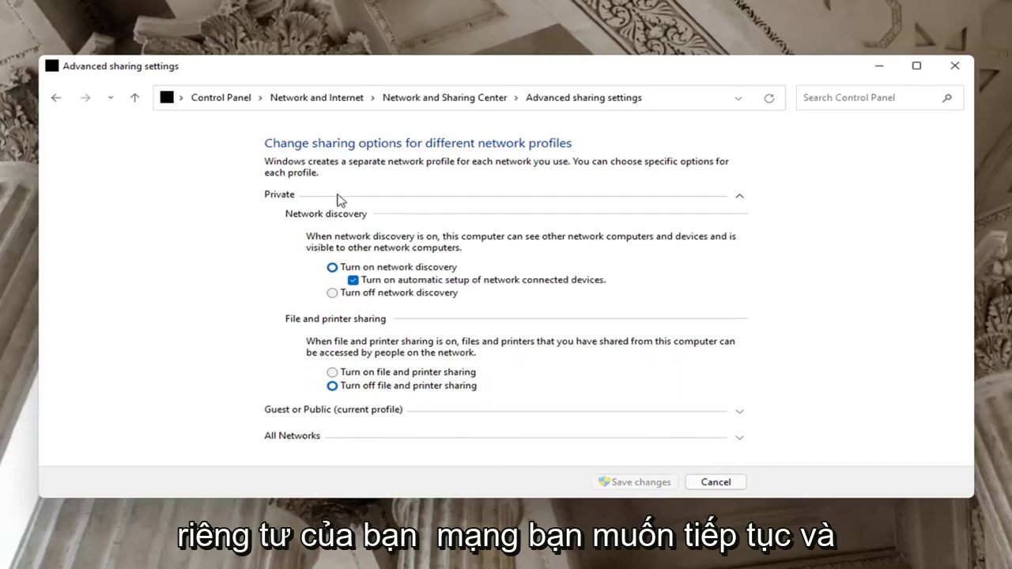
pyautogui.click(333, 373)
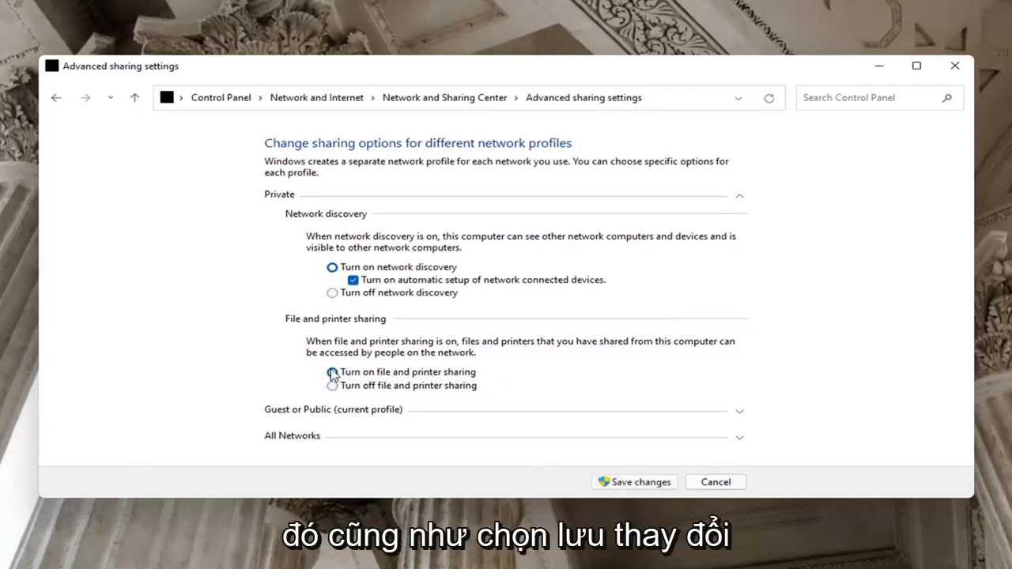
pyautogui.click(631, 482)
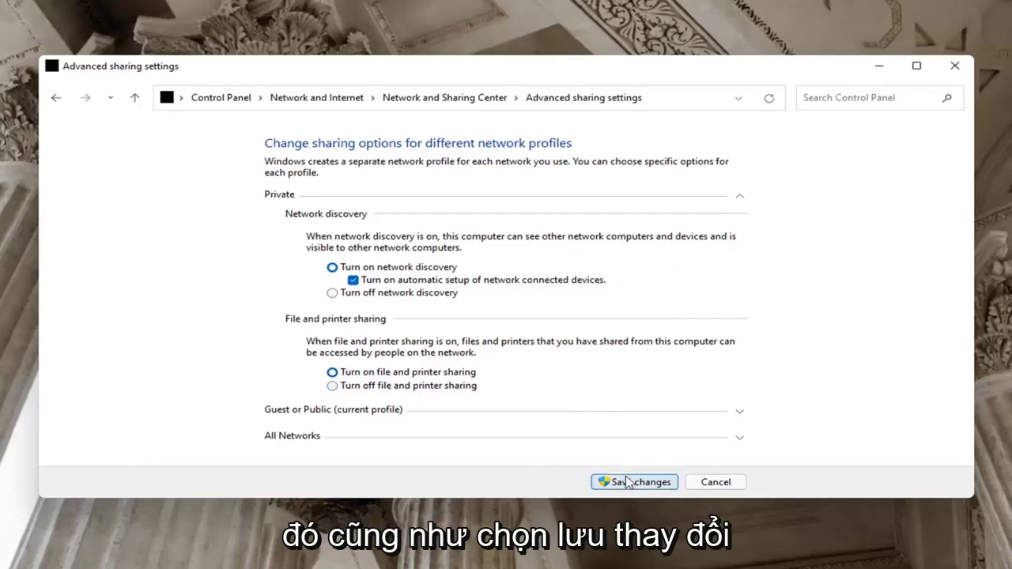